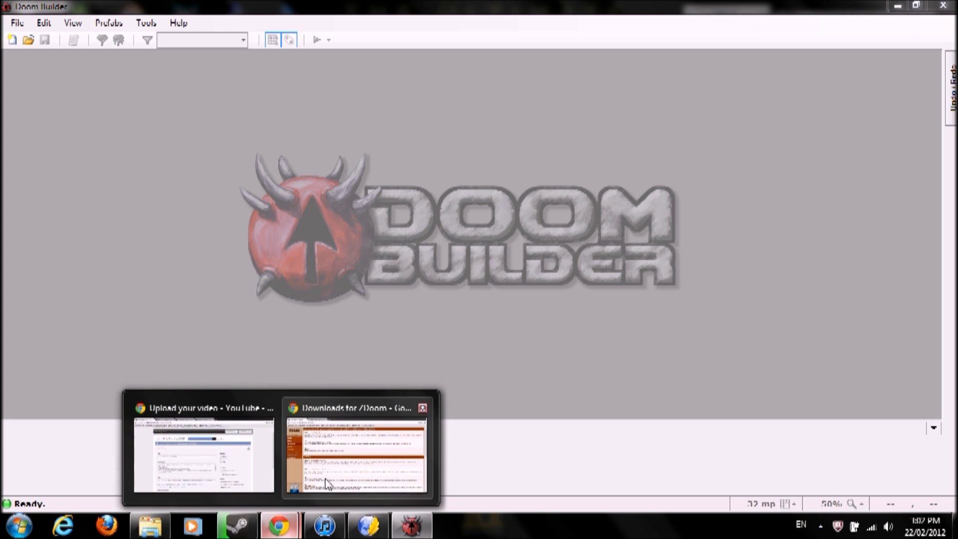
Step: View the ZDoom 2.5.0 downloads page in Chrome, then bring up the Doom 2 stuff folder
{"action": "left_click", "coordinate": [340, 449]}
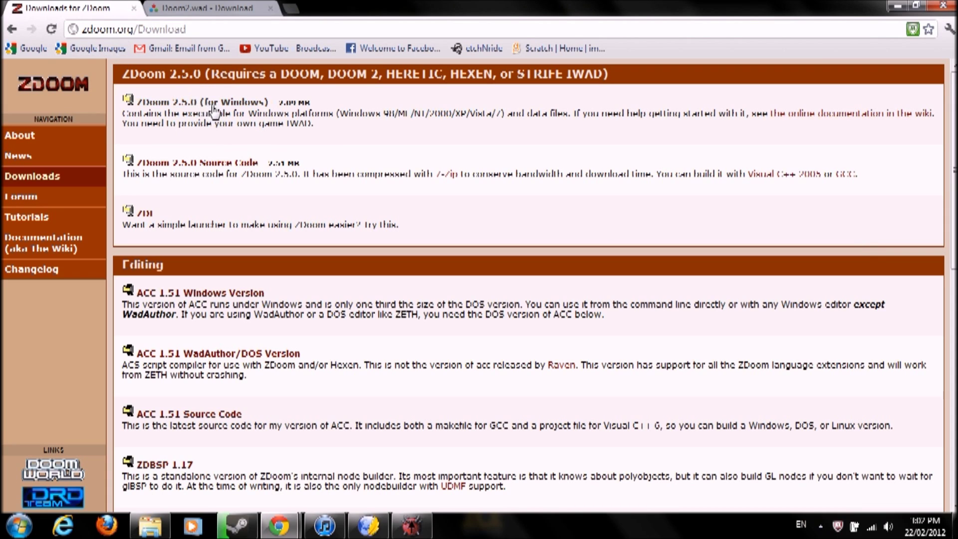
{"action": "scroll", "coordinate": [513, 224], "scroll_direction": "down", "scroll_amount": 2}
{"action": "scroll", "coordinate": [513, 225], "scroll_direction": "down", "scroll_amount": 5}
{"action": "scroll", "coordinate": [513, 224], "scroll_direction": "up", "scroll_amount": 5}
{"action": "scroll", "coordinate": [512, 225], "scroll_direction": "up", "scroll_amount": 2}
{"action": "left_click", "coordinate": [150, 526]}
Step: Open the zdoom-2.5.0 folder, test-launch zdoom.exe, cancel its IWAD prompt, and return to Chrome
{"action": "double_click", "coordinate": [183, 205]}
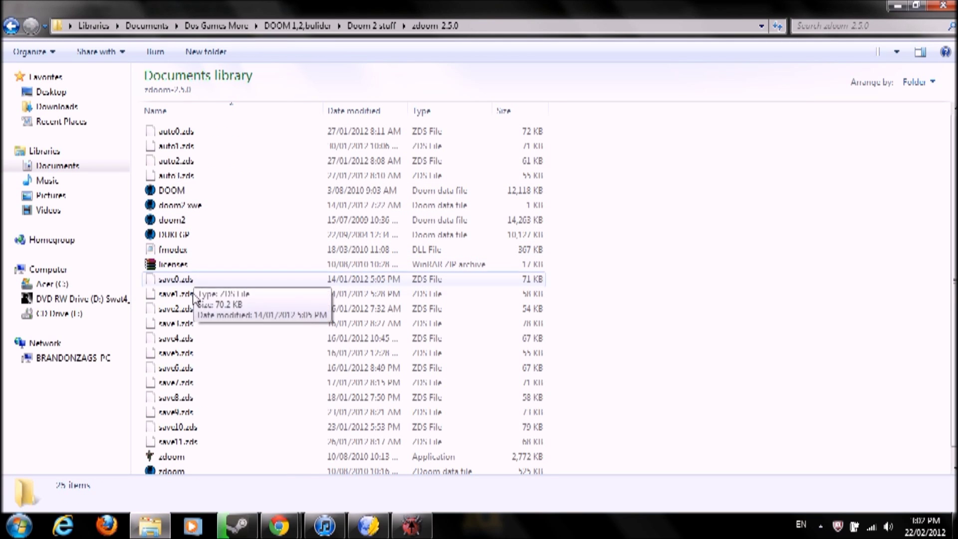
{"action": "scroll", "coordinate": [187, 224], "scroll_direction": "down", "scroll_amount": 1}
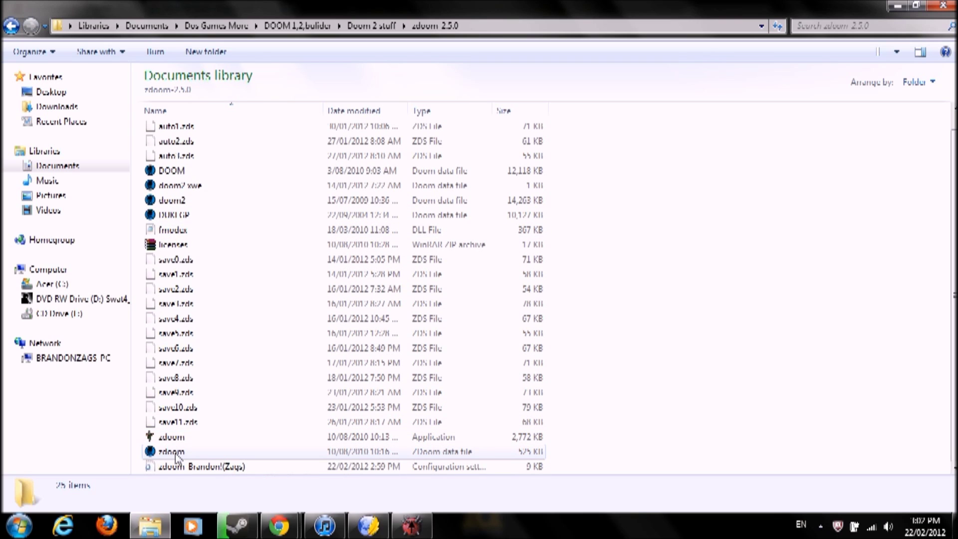
{"action": "scroll", "coordinate": [378, 449], "scroll_direction": "up", "scroll_amount": 1}
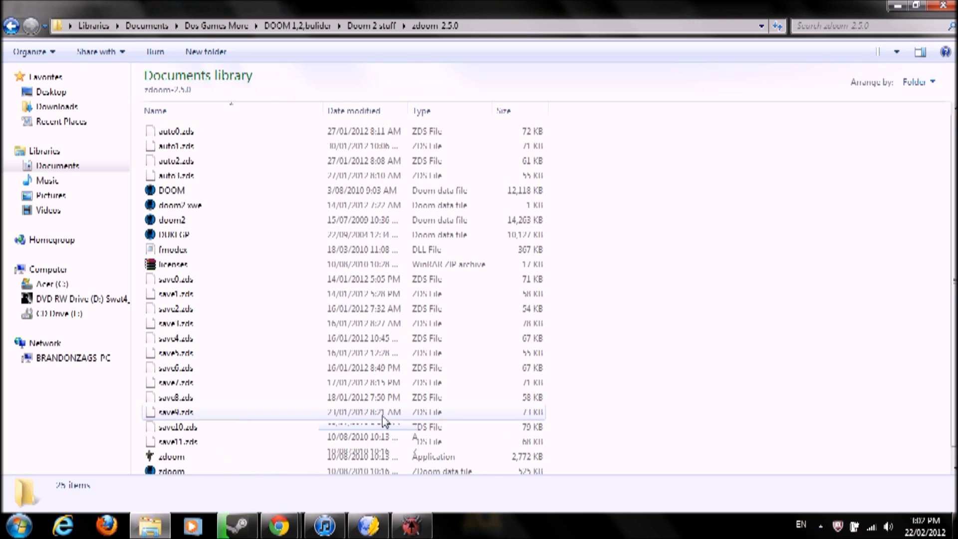
{"action": "scroll", "coordinate": [378, 449], "scroll_direction": "down", "scroll_amount": 1}
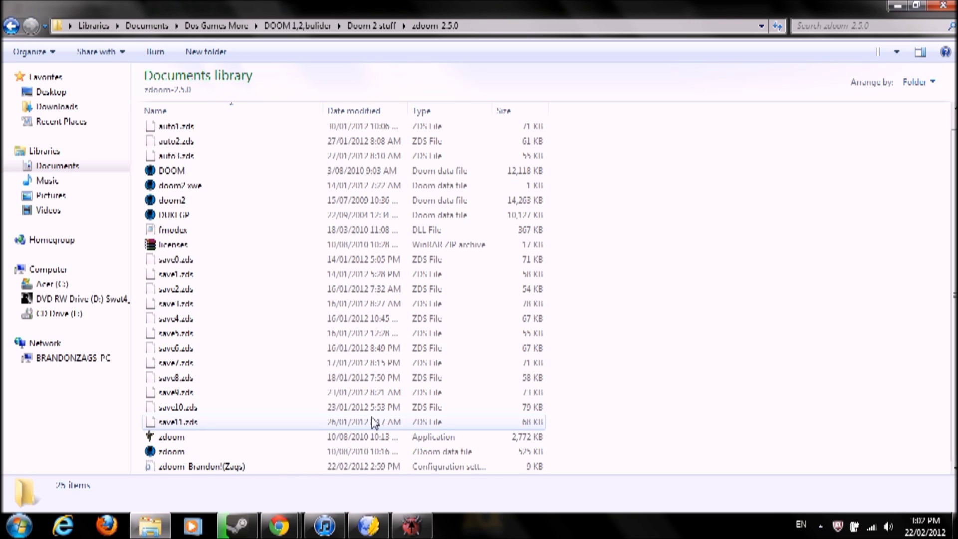
{"action": "double_click", "coordinate": [173, 437]}
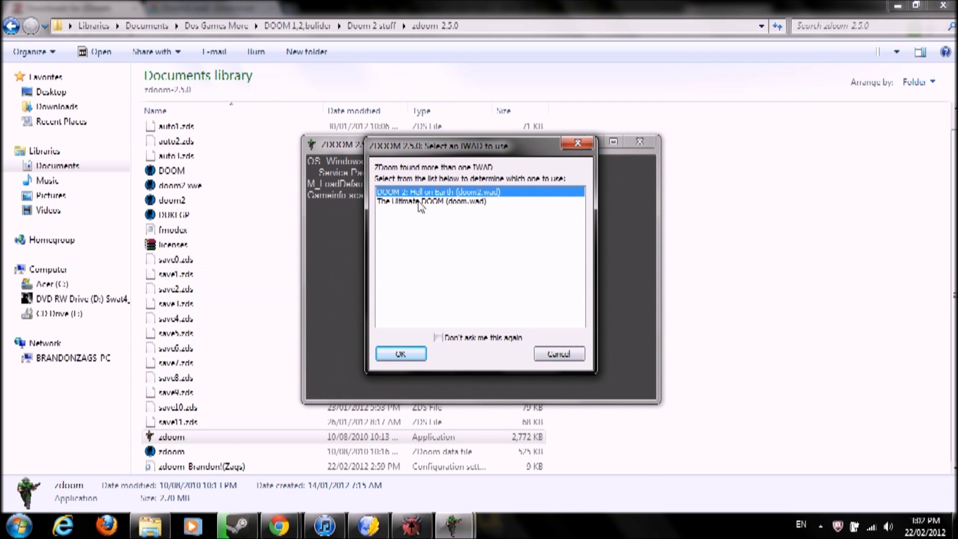
{"action": "left_click", "coordinate": [583, 147]}
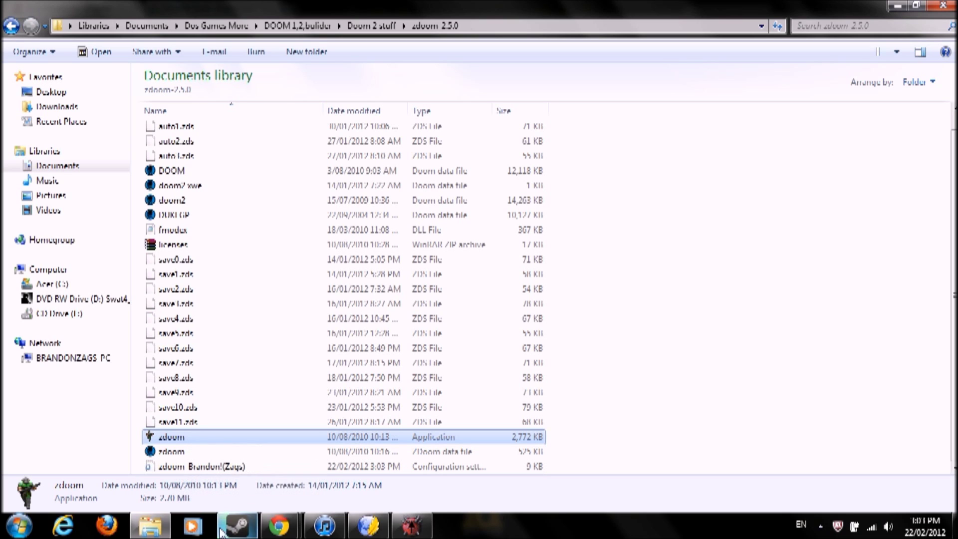
{"action": "mouse_move", "coordinate": [278, 526]}
{"action": "left_click", "coordinate": [341, 441]}
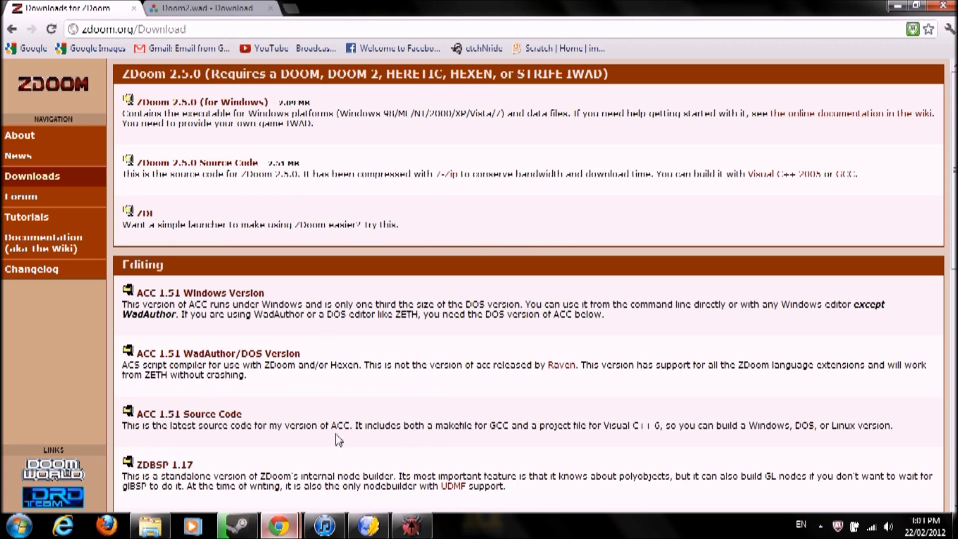
Step: Review the FileCrop doom2.wad download results, then return to the zdoom 2.5.0 folder
{"action": "left_click", "coordinate": [206, 10]}
{"action": "scroll", "coordinate": [324, 288], "scroll_direction": "down", "scroll_amount": 3}
{"action": "scroll", "coordinate": [324, 291], "scroll_direction": "up", "scroll_amount": 2}
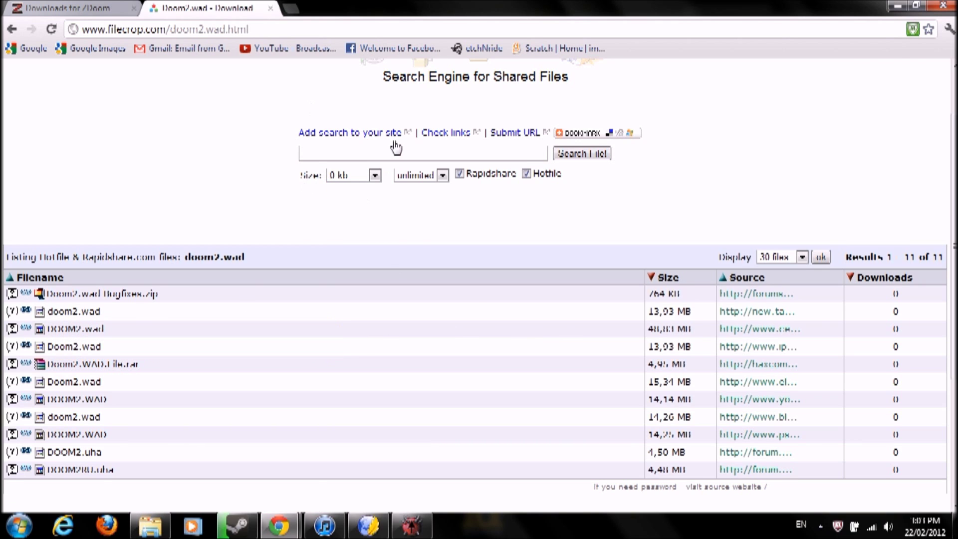
{"action": "scroll", "coordinate": [393, 146], "scroll_direction": "up", "scroll_amount": 1}
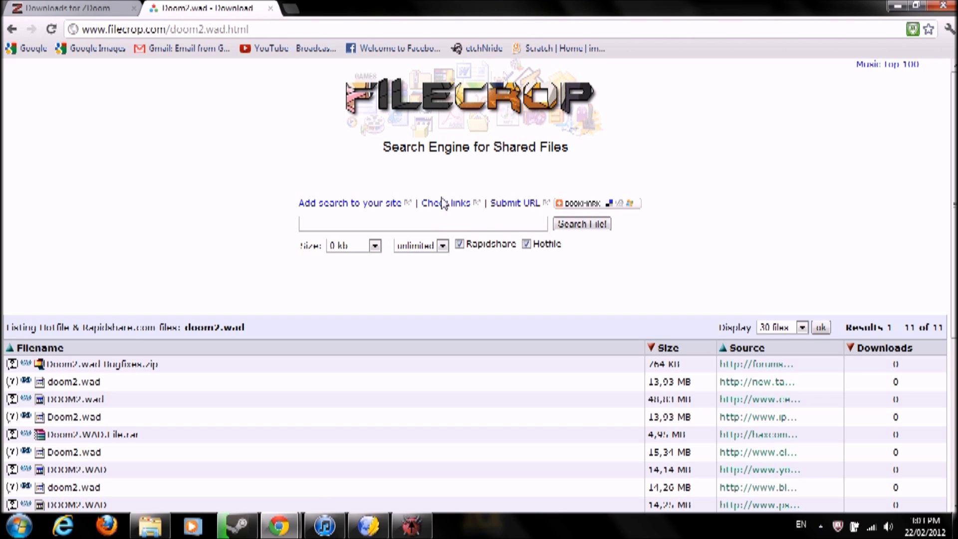
{"action": "scroll", "coordinate": [688, 351], "scroll_direction": "down", "scroll_amount": 2}
{"action": "scroll", "coordinate": [584, 344], "scroll_direction": "down", "scroll_amount": 1}
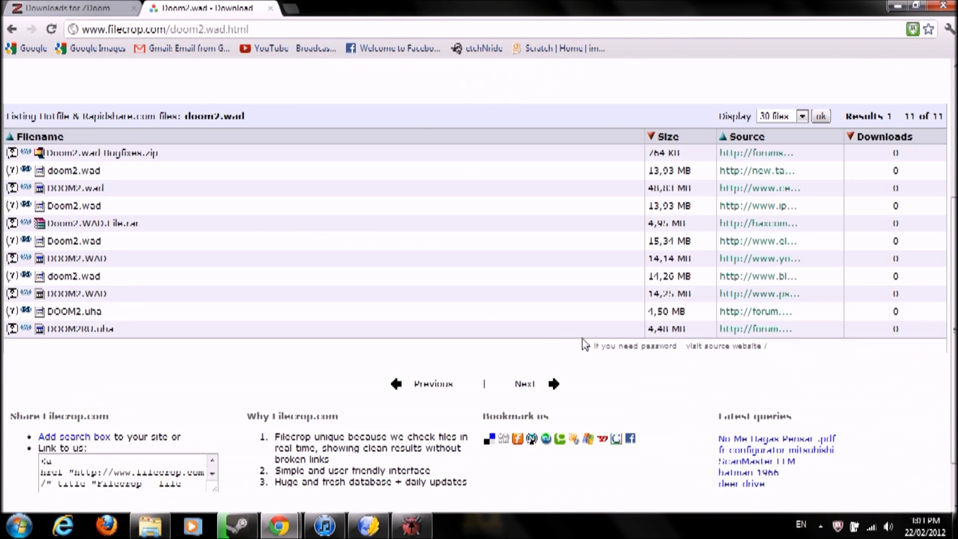
{"action": "scroll", "coordinate": [525, 372], "scroll_direction": "up", "scroll_amount": 3}
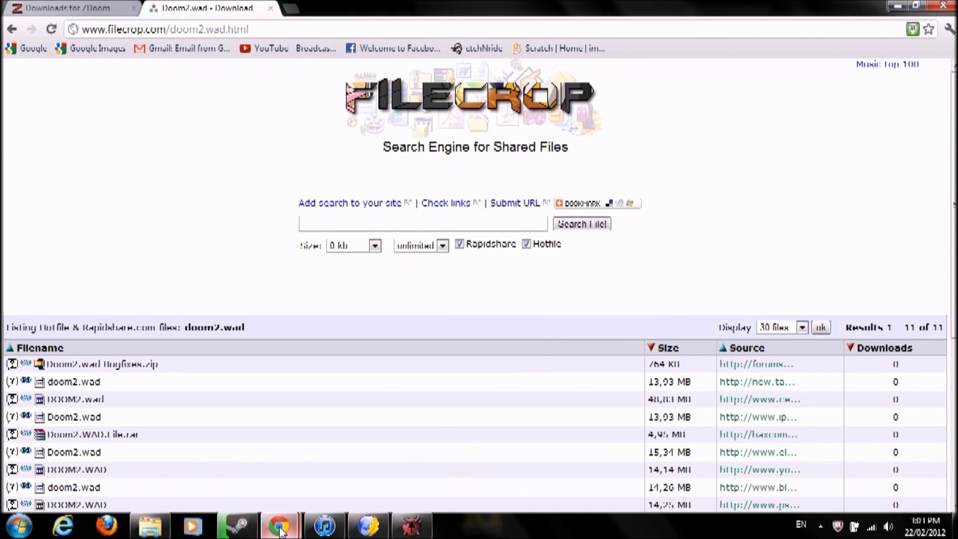
{"action": "mouse_move", "coordinate": [149, 526]}
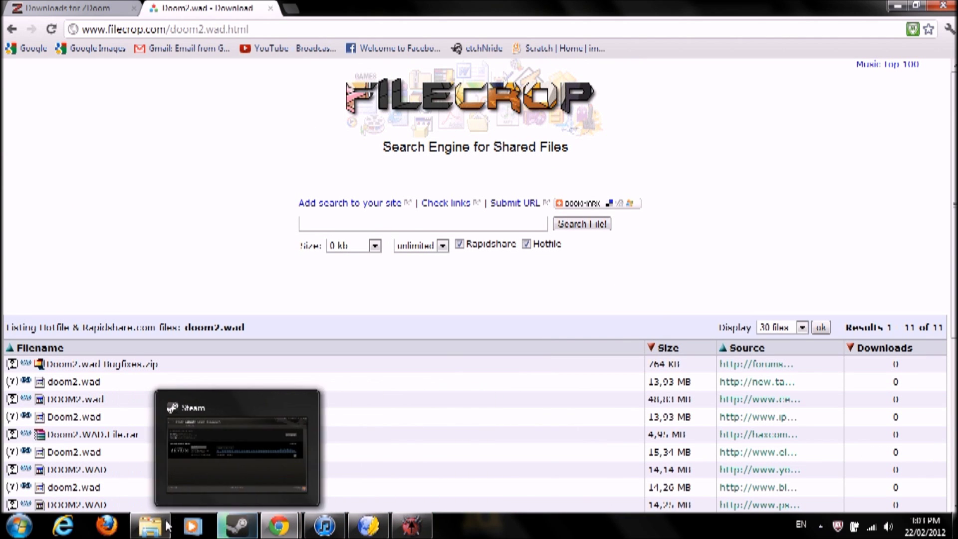
{"action": "left_click", "coordinate": [217, 455]}
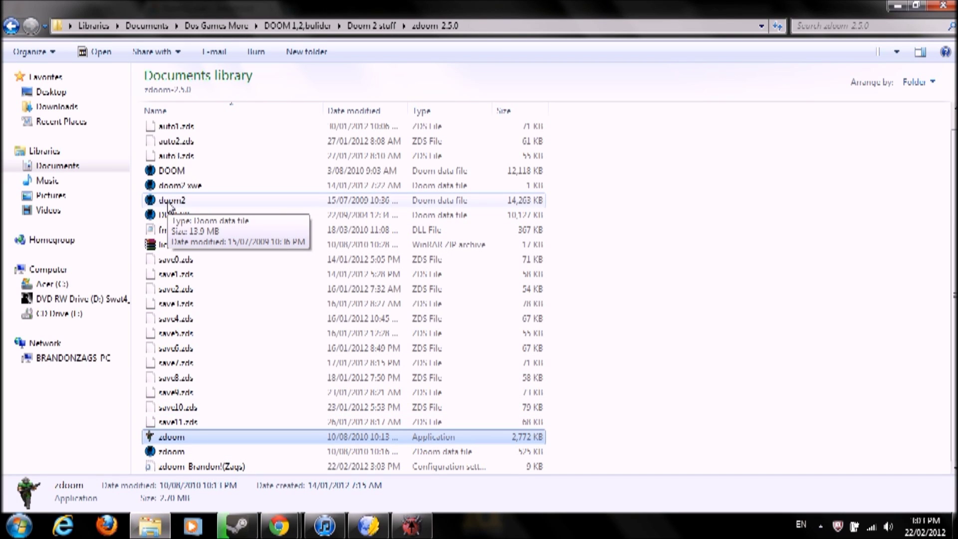
Step: Drop doom2.wad onto zdoom.exe, toggle Ultimate DOOM and DOOM 2 choices, then cancel
{"action": "left_click_drag", "start_coordinate": [174, 205], "coordinate": [183, 439]}
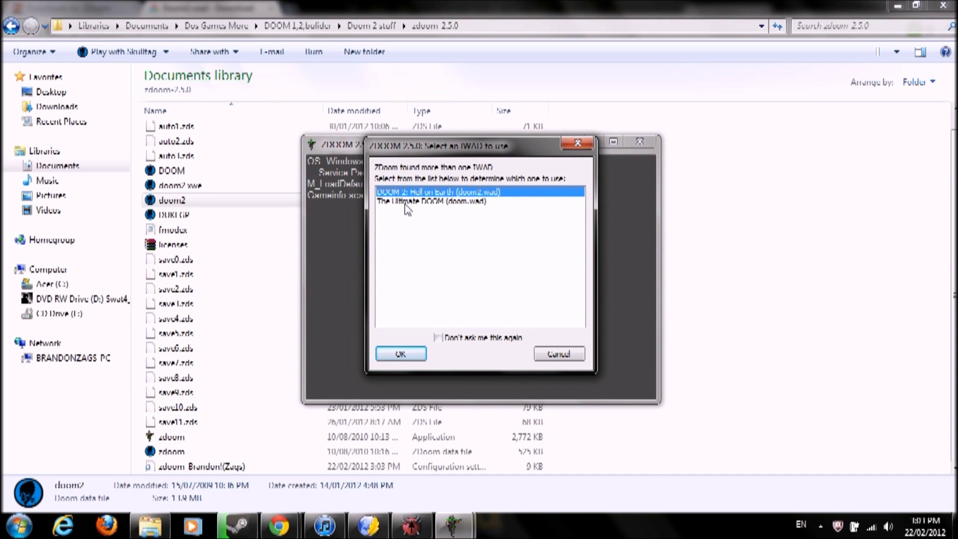
{"action": "left_click", "coordinate": [405, 202]}
{"action": "left_click", "coordinate": [424, 193]}
{"action": "left_click", "coordinate": [551, 357]}
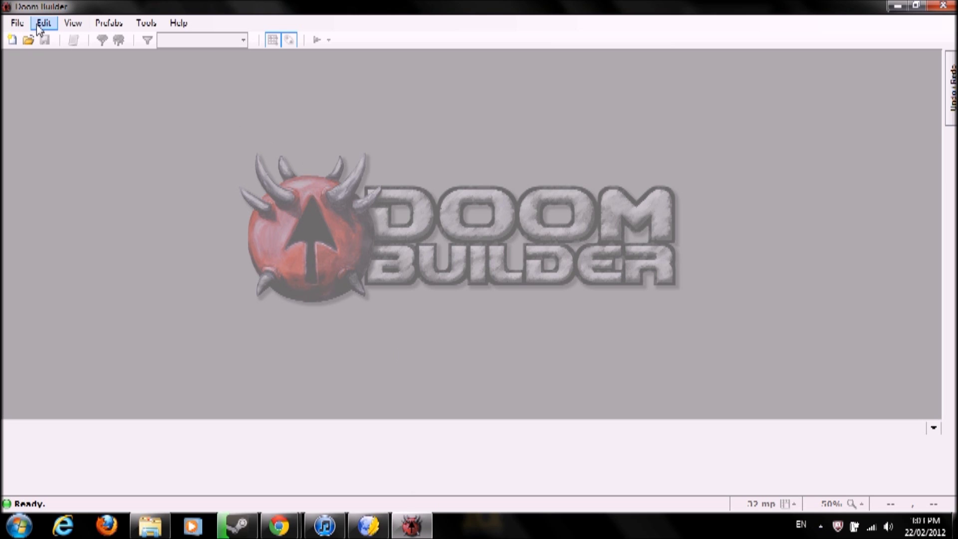
Step: Look at Doom Builder's editor preferences and close them without changes
{"action": "left_click", "coordinate": [73, 23]}
{"action": "left_click", "coordinate": [144, 24]}
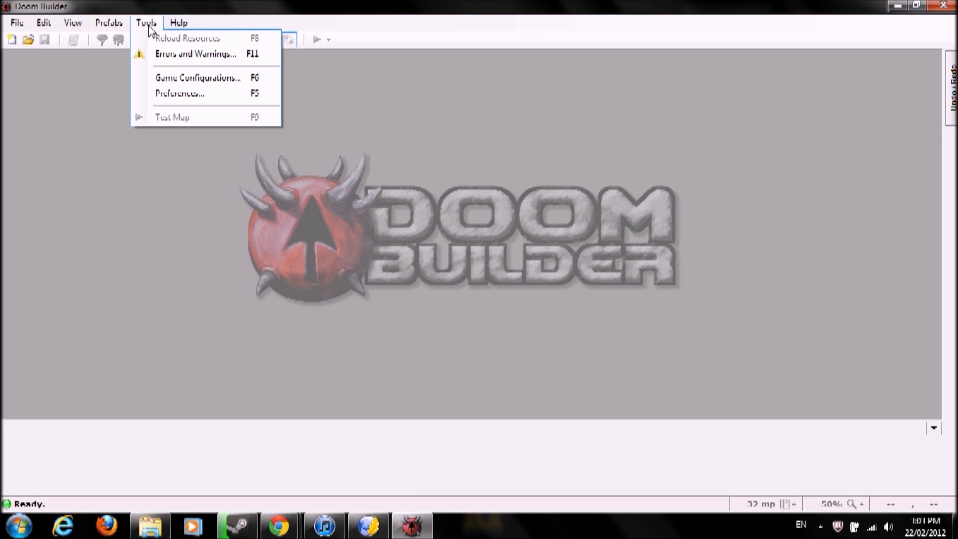
{"action": "left_click", "coordinate": [186, 102]}
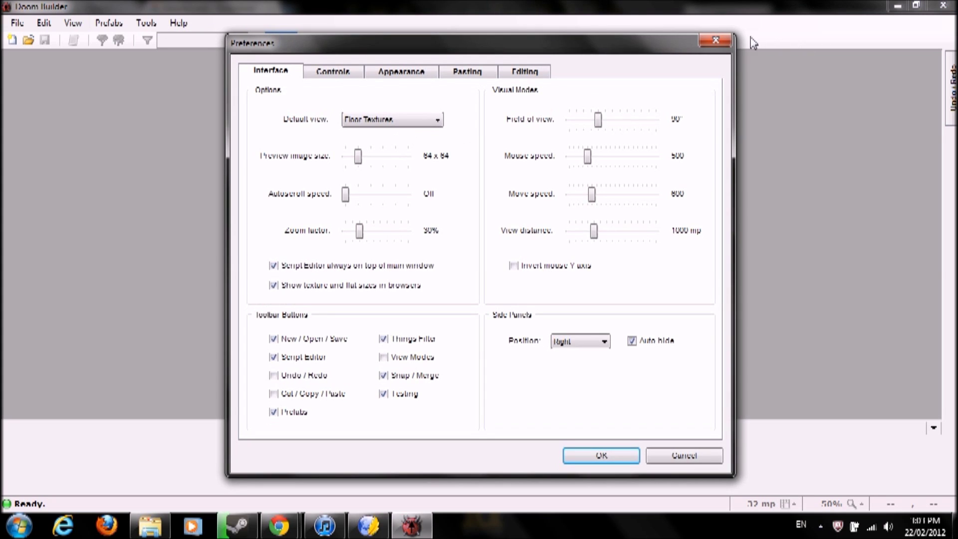
{"action": "left_click", "coordinate": [715, 41]}
Step: Start a new map using the ZDoom (Doom in Hexen format) game configuration
{"action": "left_click", "coordinate": [15, 23]}
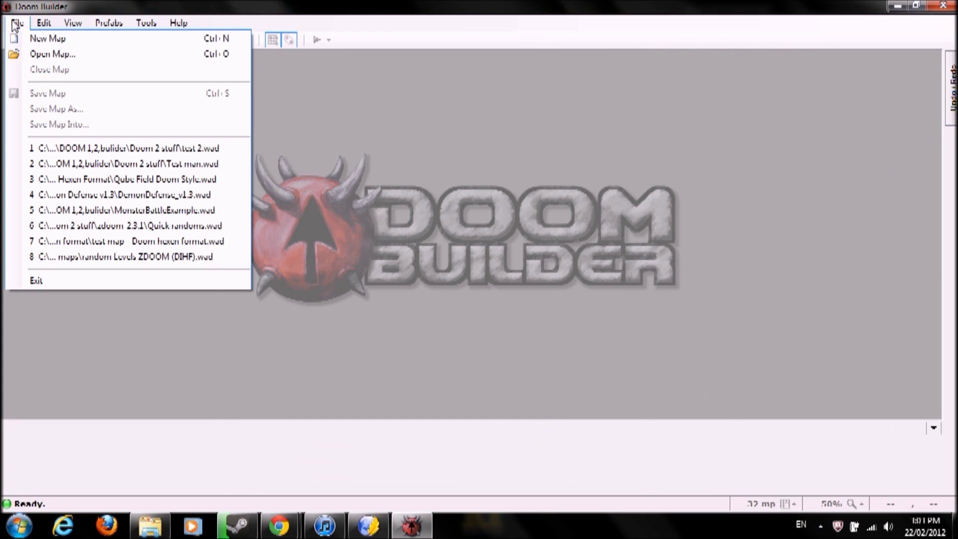
{"action": "left_click", "coordinate": [47, 39]}
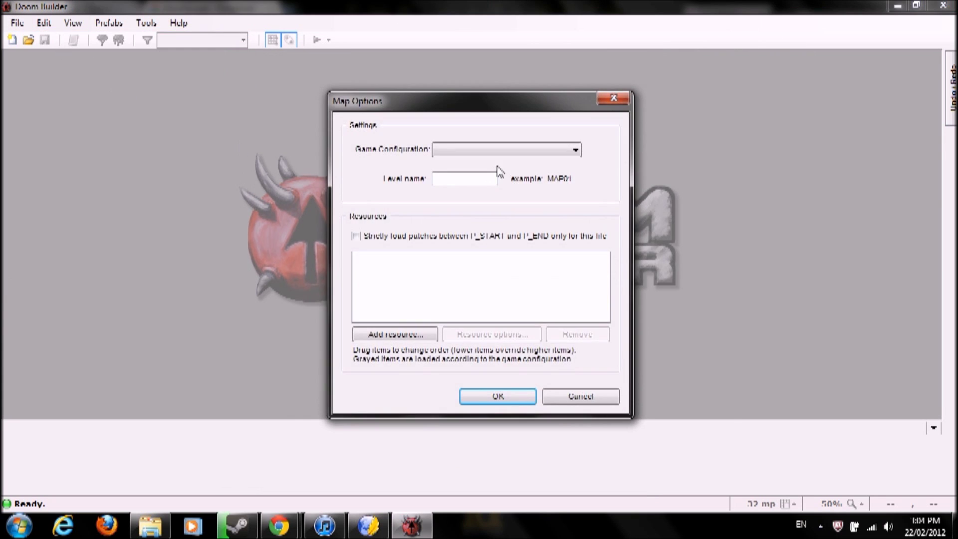
{"action": "left_click", "coordinate": [500, 150]}
{"action": "scroll", "coordinate": [523, 217], "scroll_direction": "down", "scroll_amount": 2}
{"action": "left_click", "coordinate": [520, 229]}
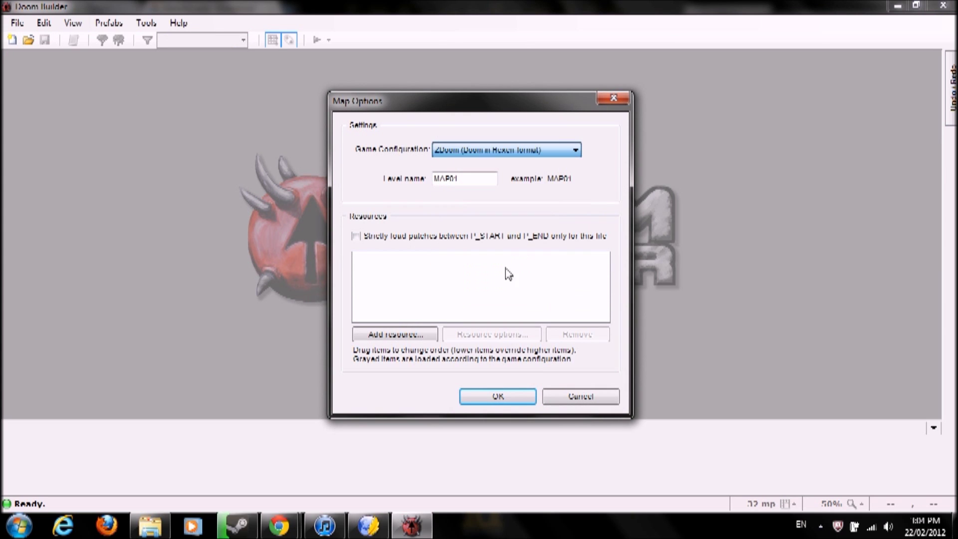
Step: Add doom2.wad as a map resource and accept the options to create MAP01
{"action": "left_click", "coordinate": [426, 342]}
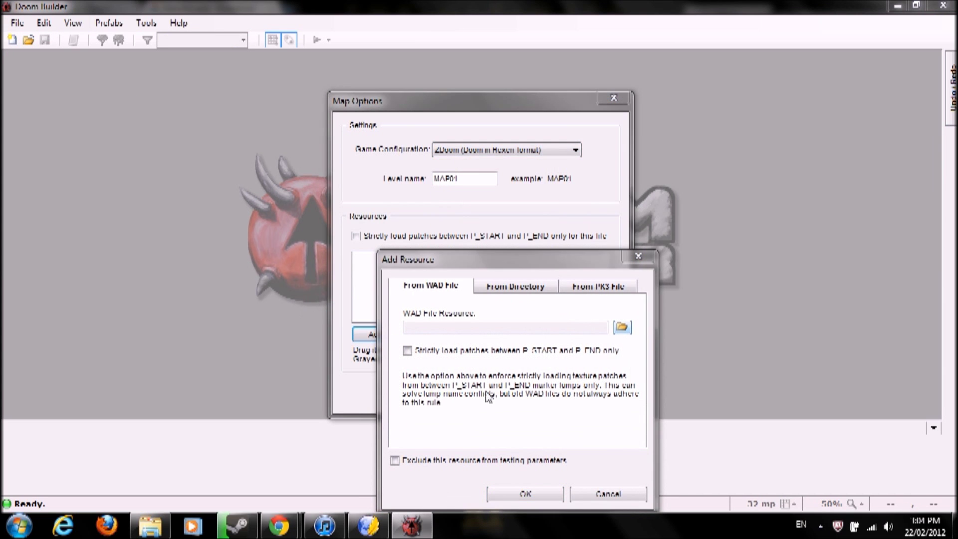
{"action": "left_click", "coordinate": [625, 326]}
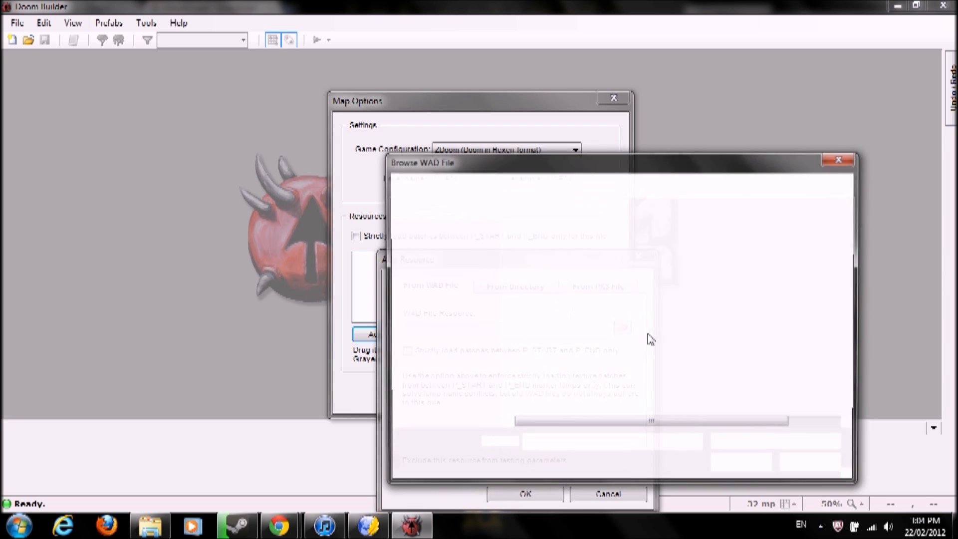
{"action": "double_click", "coordinate": [550, 318]}
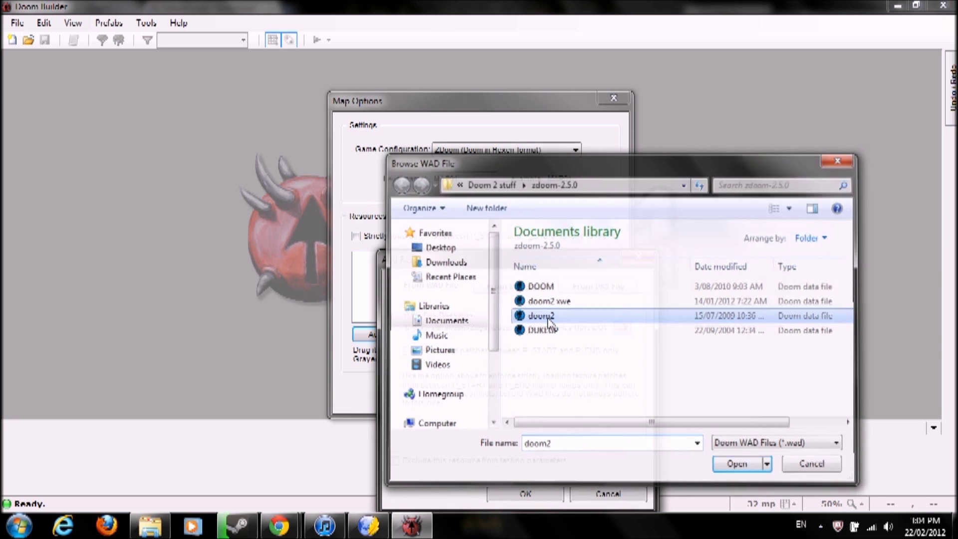
{"action": "left_click", "coordinate": [531, 494]}
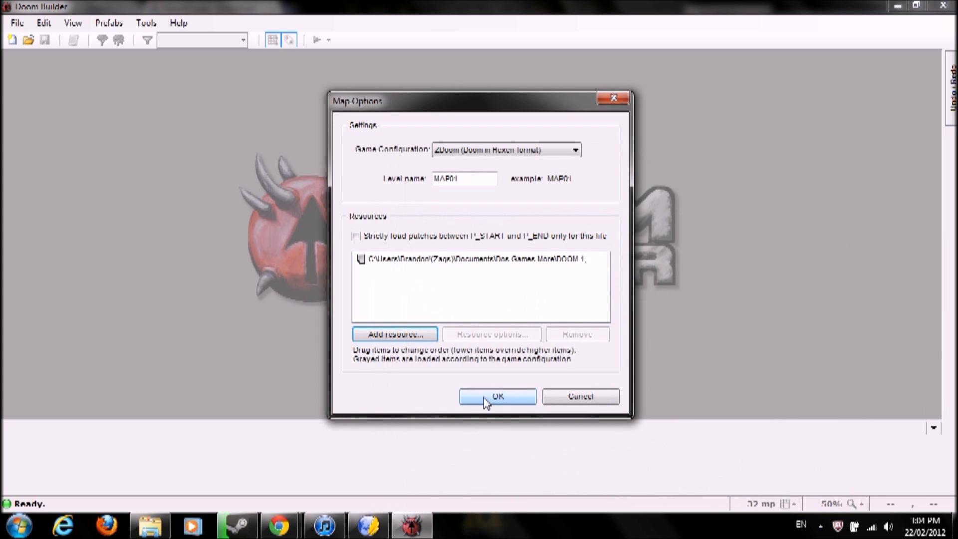
{"action": "left_click", "coordinate": [485, 403]}
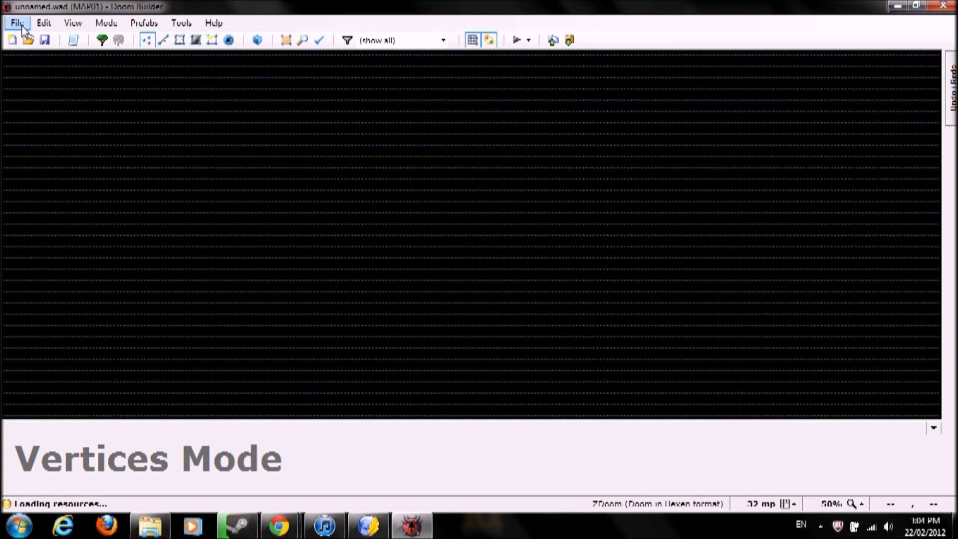
{"action": "left_click", "coordinate": [53, 23]}
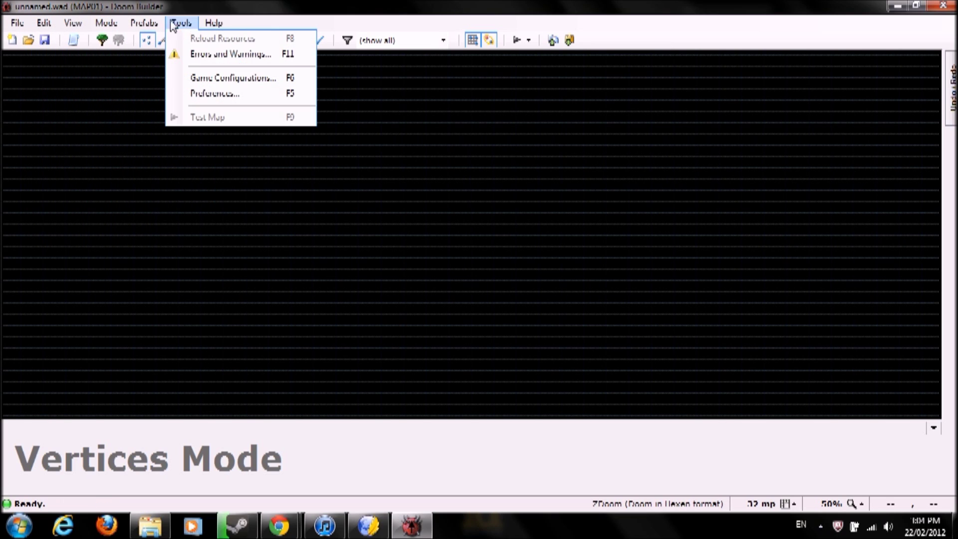
{"action": "left_click", "coordinate": [246, 95]}
{"action": "left_click", "coordinate": [716, 41]}
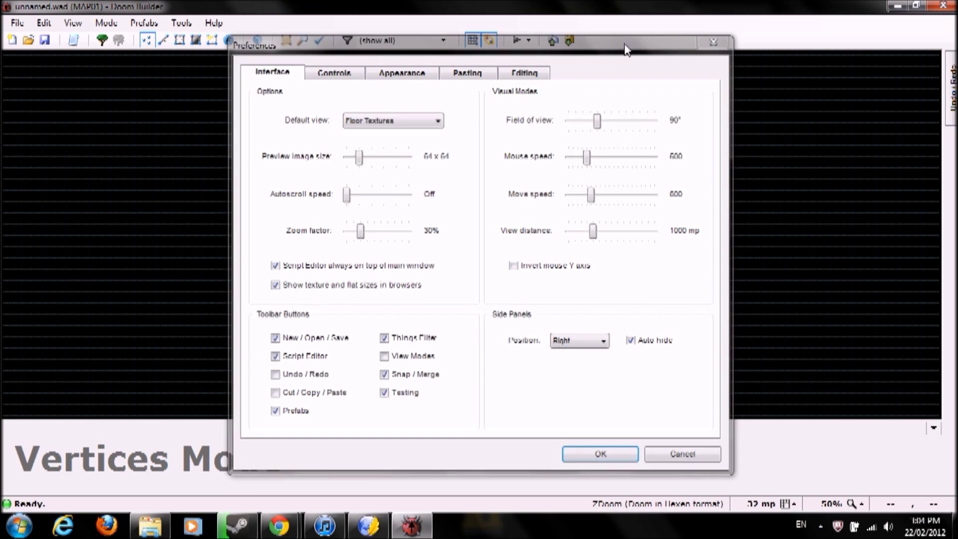
{"action": "left_click", "coordinate": [181, 22]}
{"action": "left_click", "coordinate": [194, 78]}
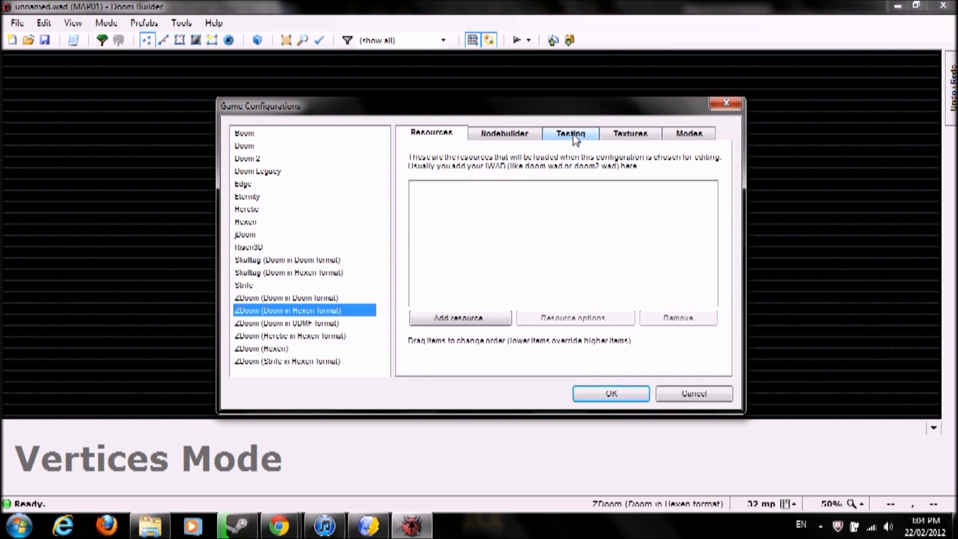
{"action": "left_click", "coordinate": [574, 137]}
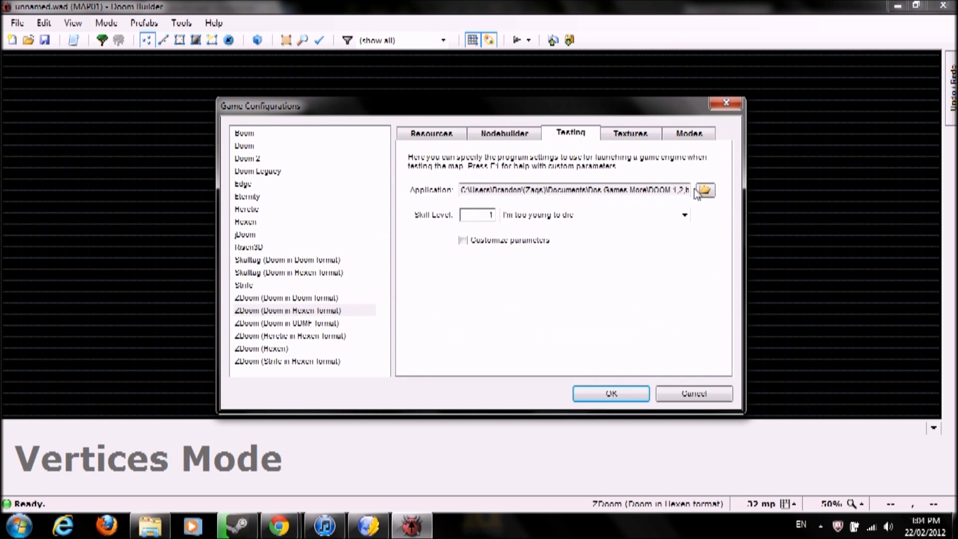
{"action": "left_click", "coordinate": [704, 192]}
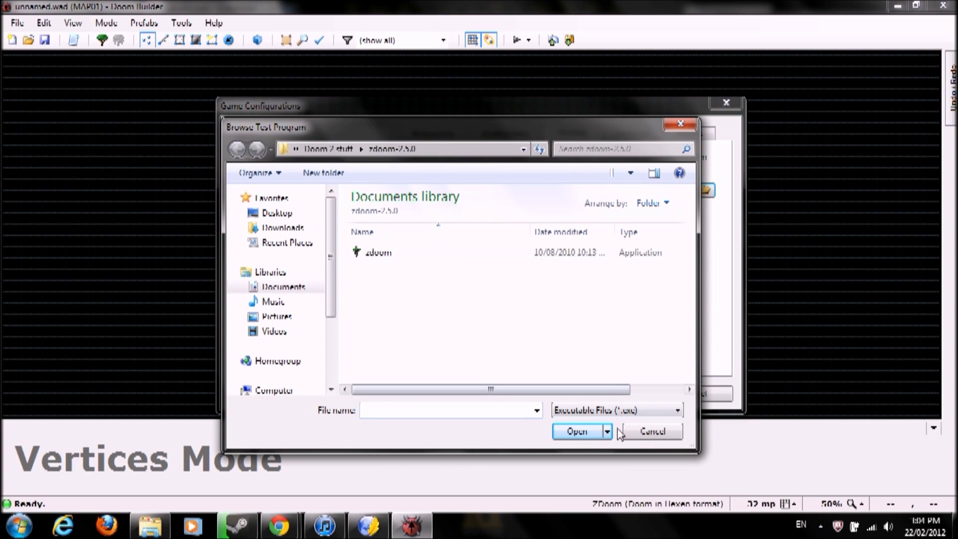
{"action": "left_click", "coordinate": [617, 411]}
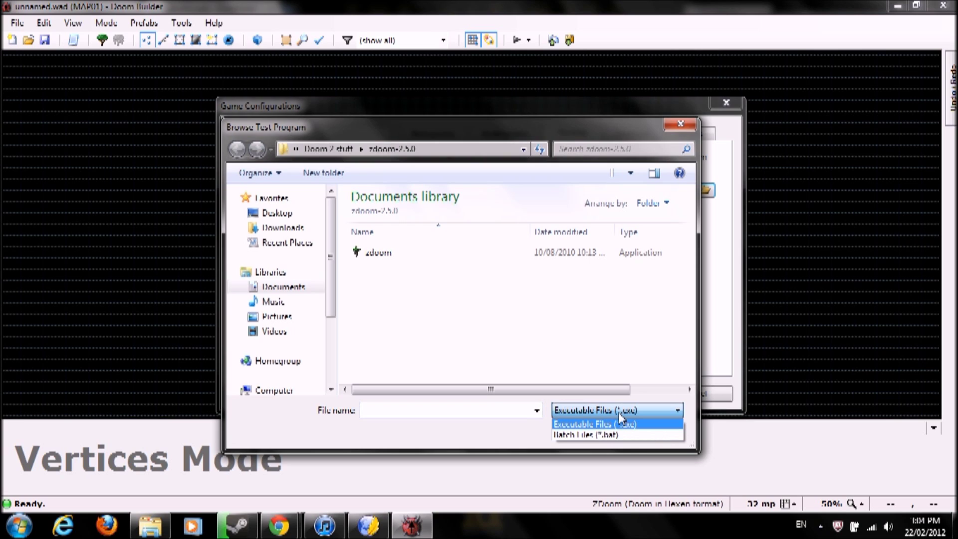
{"action": "left_click", "coordinate": [599, 425]}
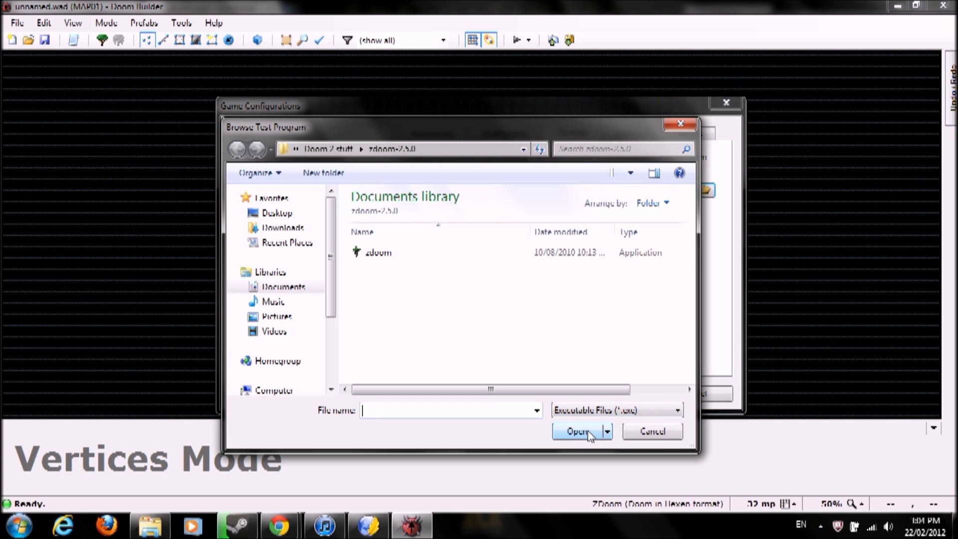
{"action": "left_click", "coordinate": [385, 254]}
{"action": "left_click", "coordinate": [584, 433]}
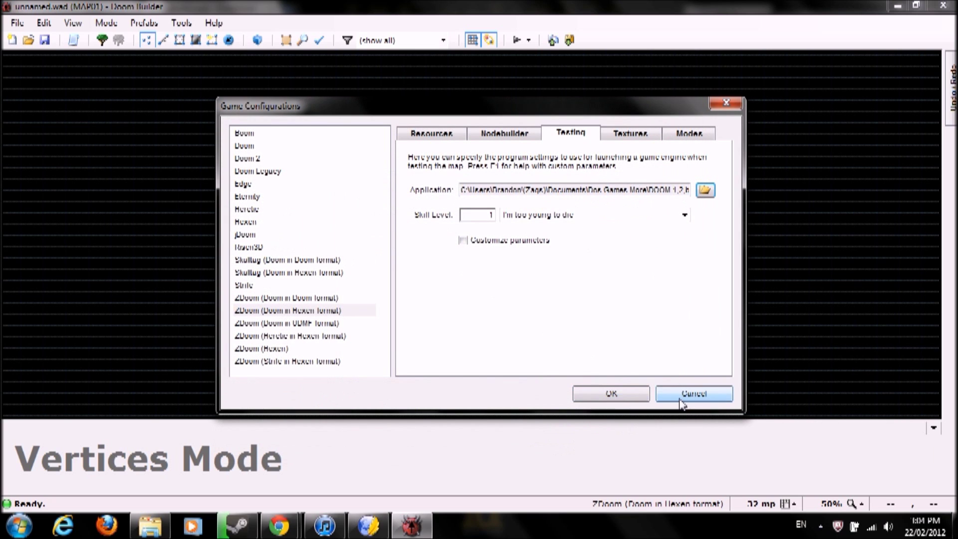
{"action": "left_click", "coordinate": [676, 399]}
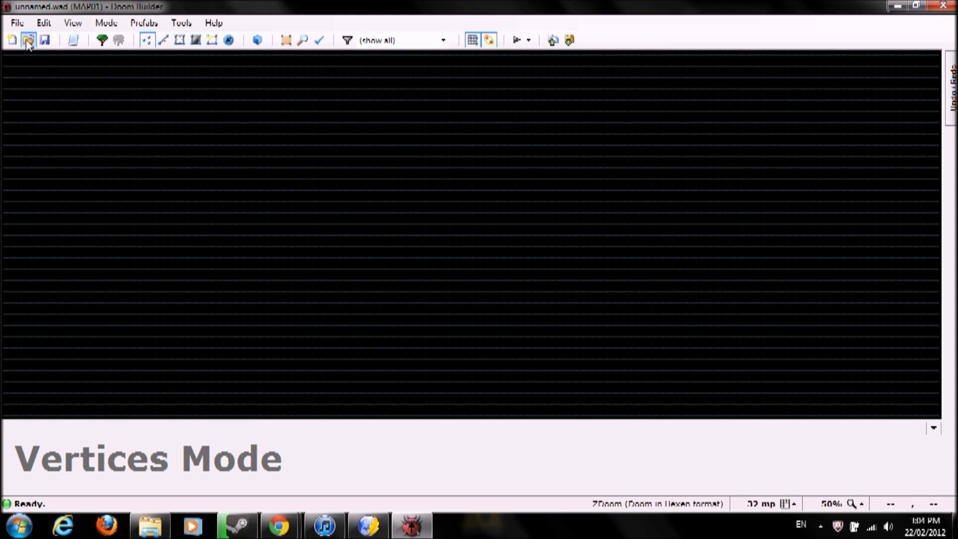
{"action": "left_click", "coordinate": [152, 525]}
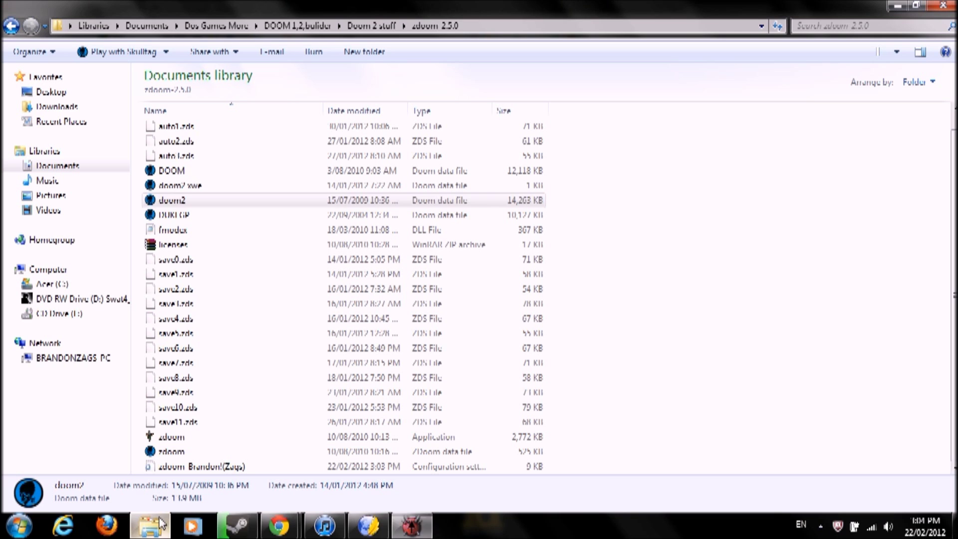
{"action": "mouse_move", "coordinate": [278, 527]}
{"action": "left_click", "coordinate": [348, 456]}
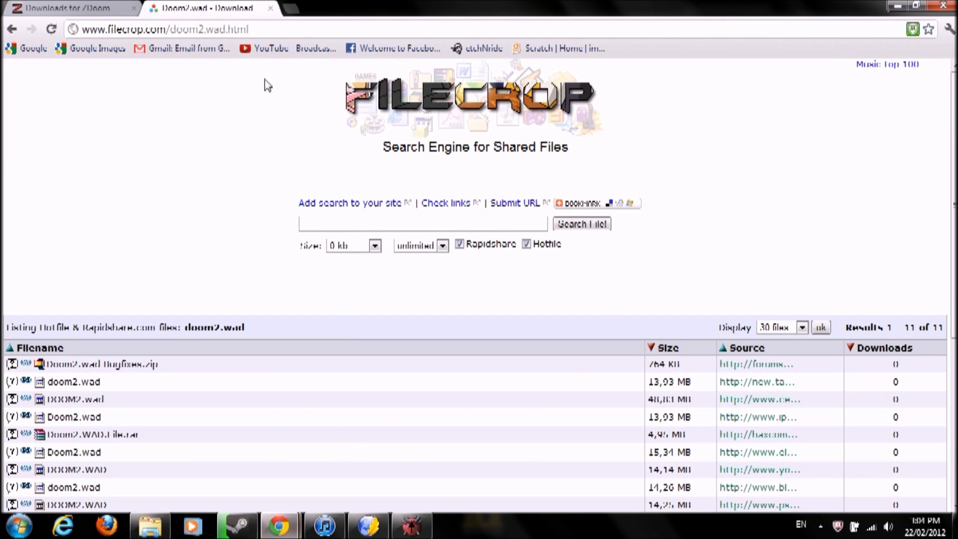
{"action": "left_click", "coordinate": [85, 7]}
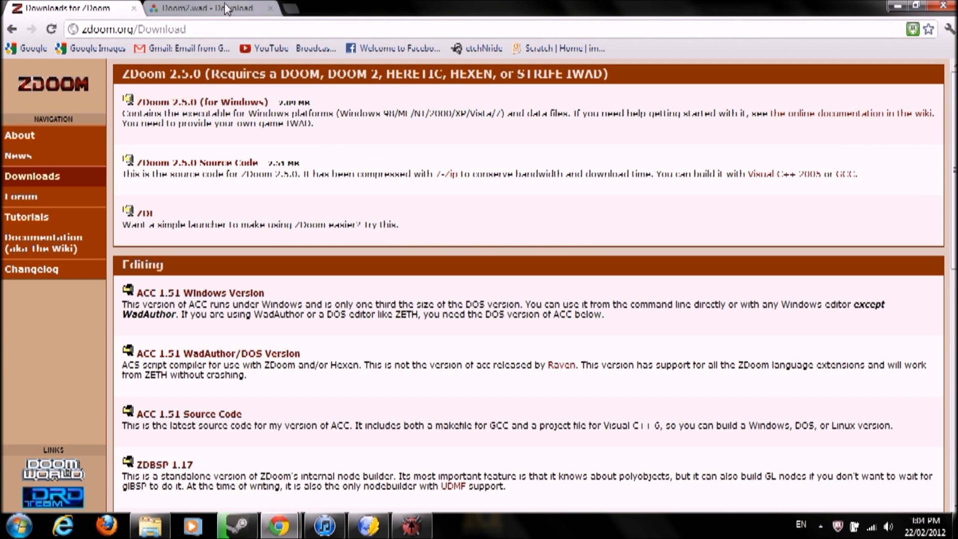
{"action": "key", "text": "ctrl+Tab"}
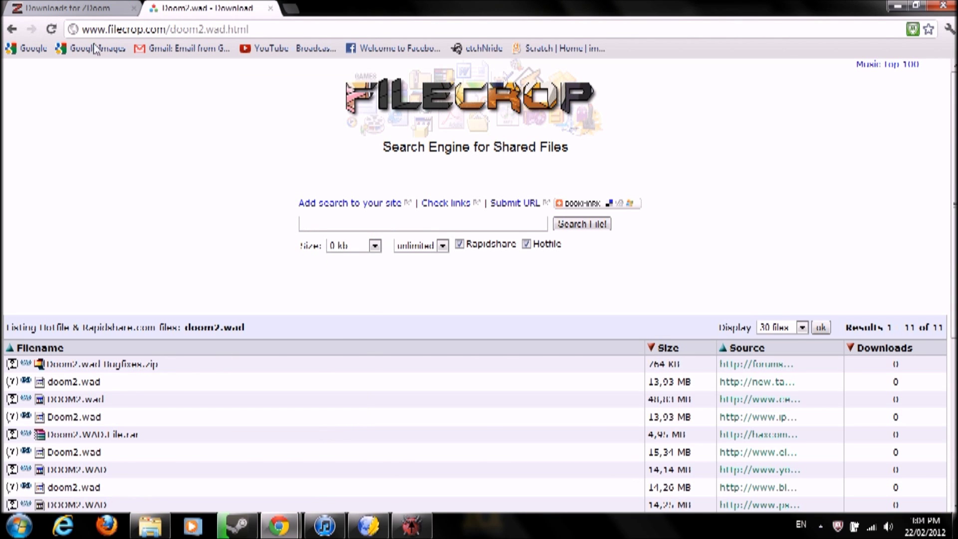
{"action": "left_click", "coordinate": [75, 7]}
{"action": "left_click", "coordinate": [183, 6]}
{"action": "left_click", "coordinate": [104, 7]}
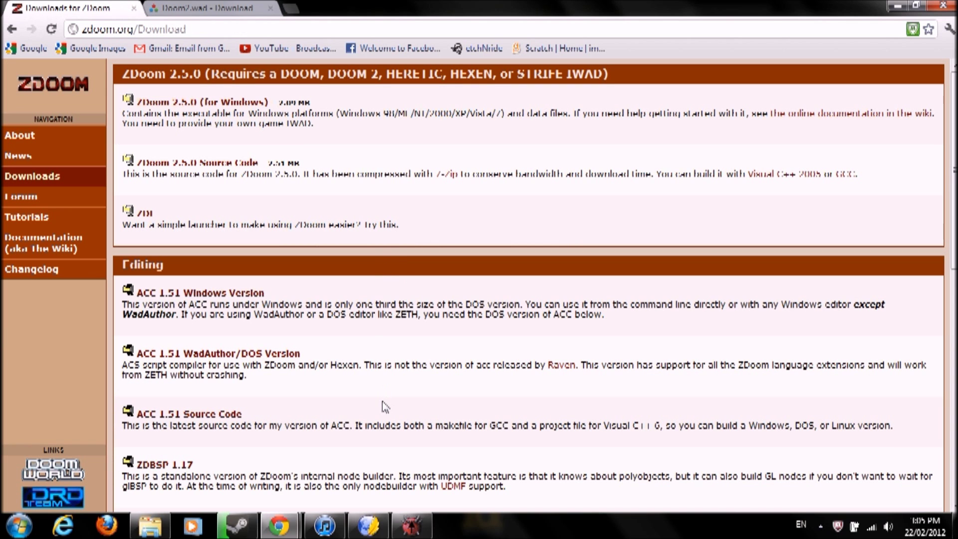
{"action": "left_click", "coordinate": [410, 528]}
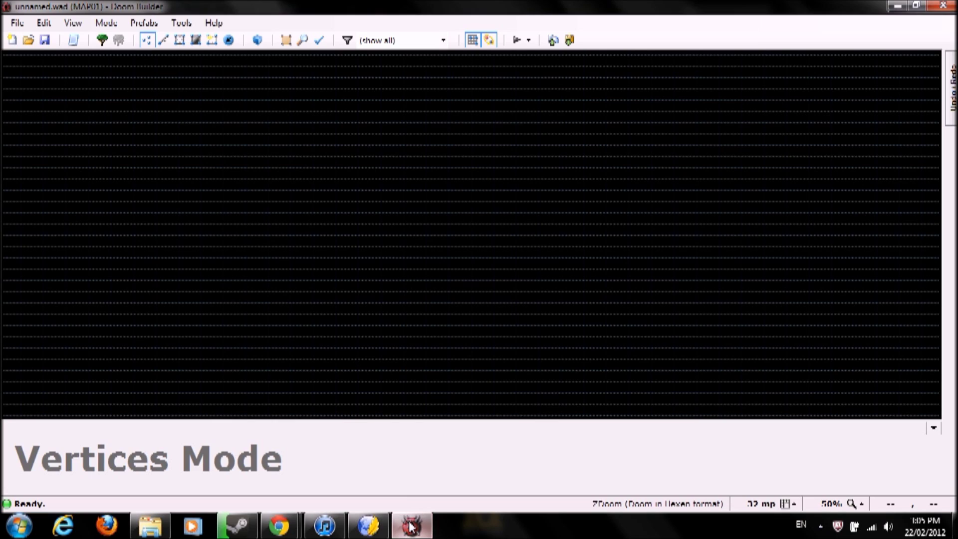
{"action": "left_click", "coordinate": [102, 23]}
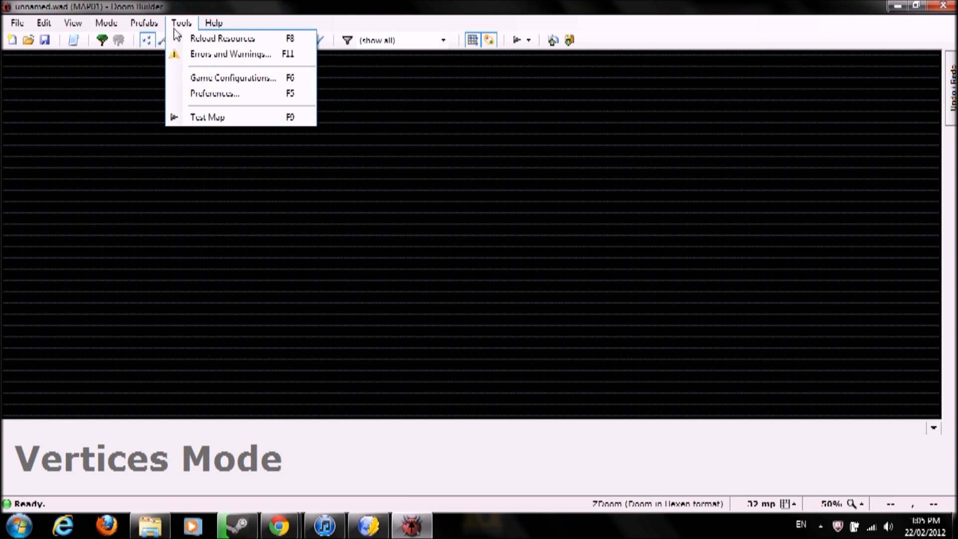
{"action": "left_click", "coordinate": [129, 184]}
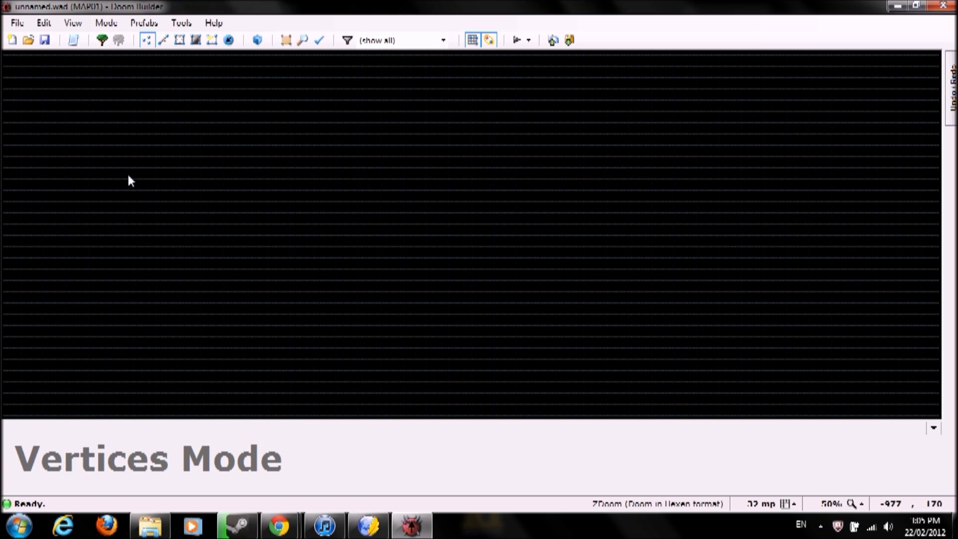